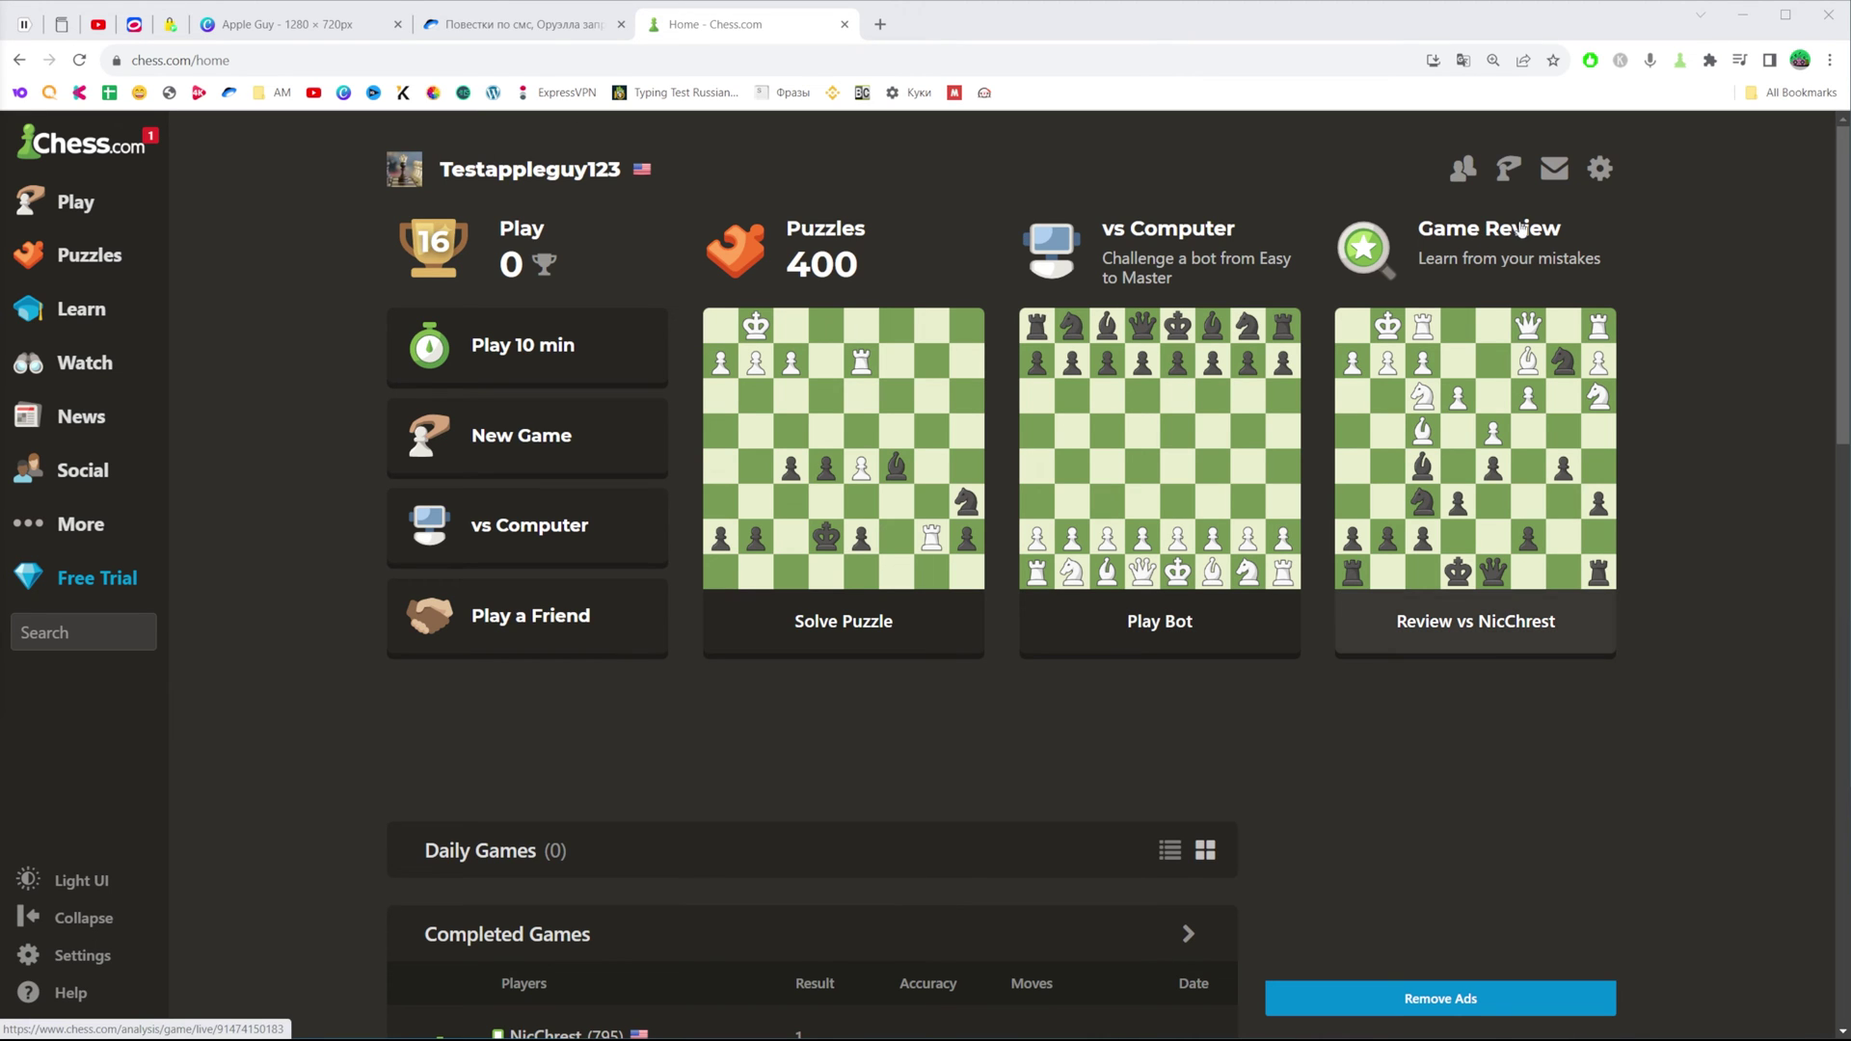
# Step: Open the Chess.com account settings page
pyautogui.click(1599, 170)
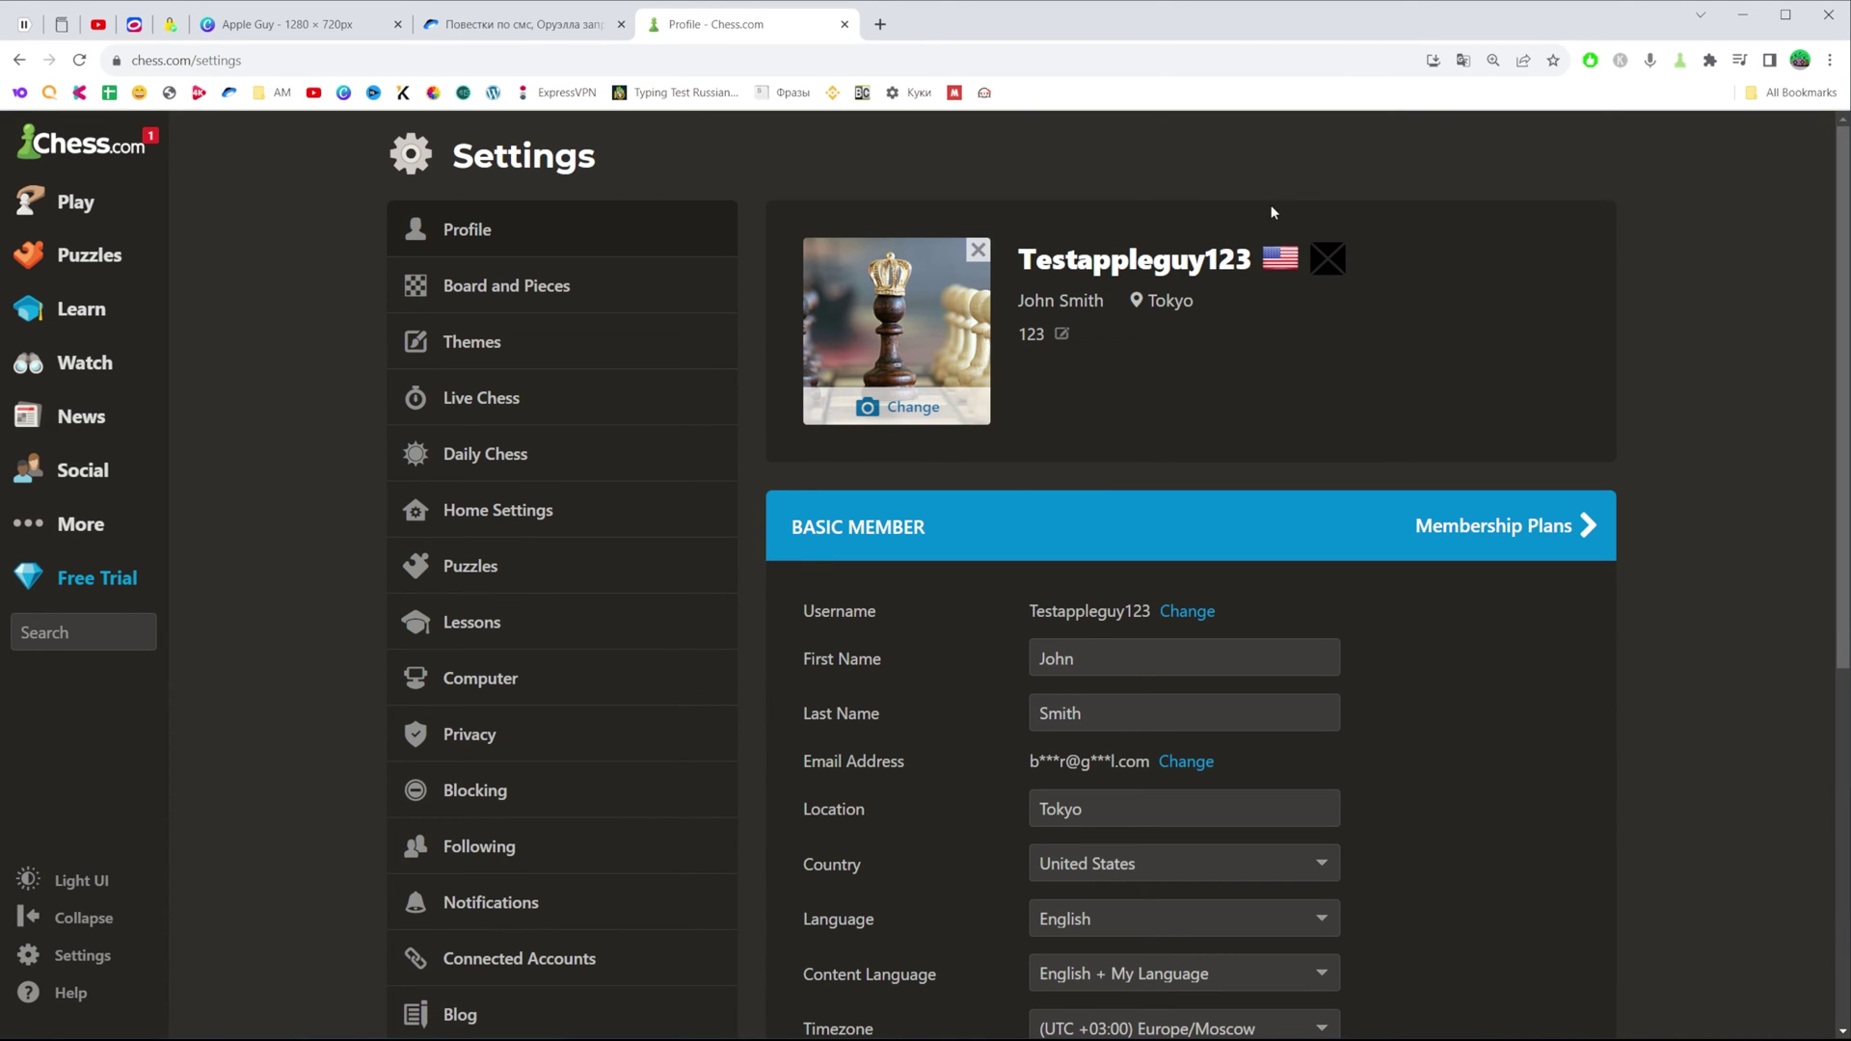
pyautogui.scroll(-5, 735, 472)
pyautogui.scroll(-5, 735, 472)
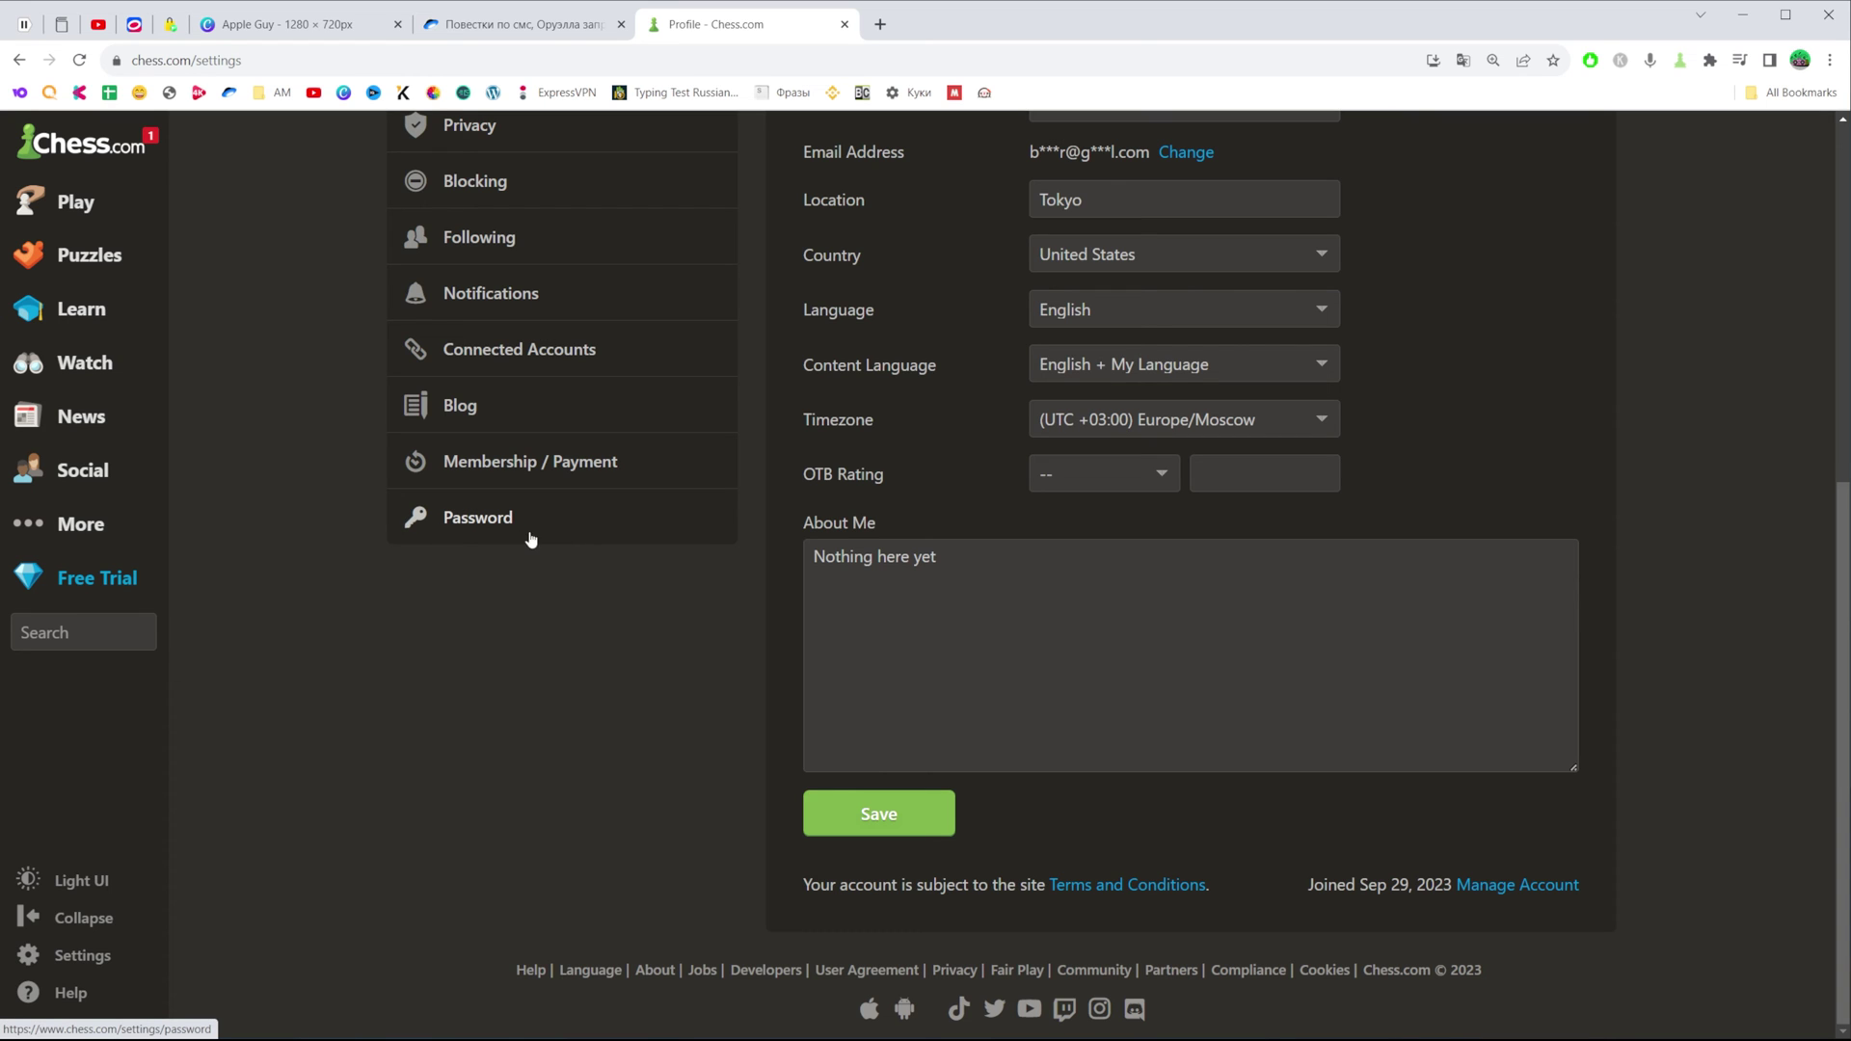
# Step: Use 'Log out on all devices' under Password settings to sign out everywhere
pyautogui.click(474, 520)
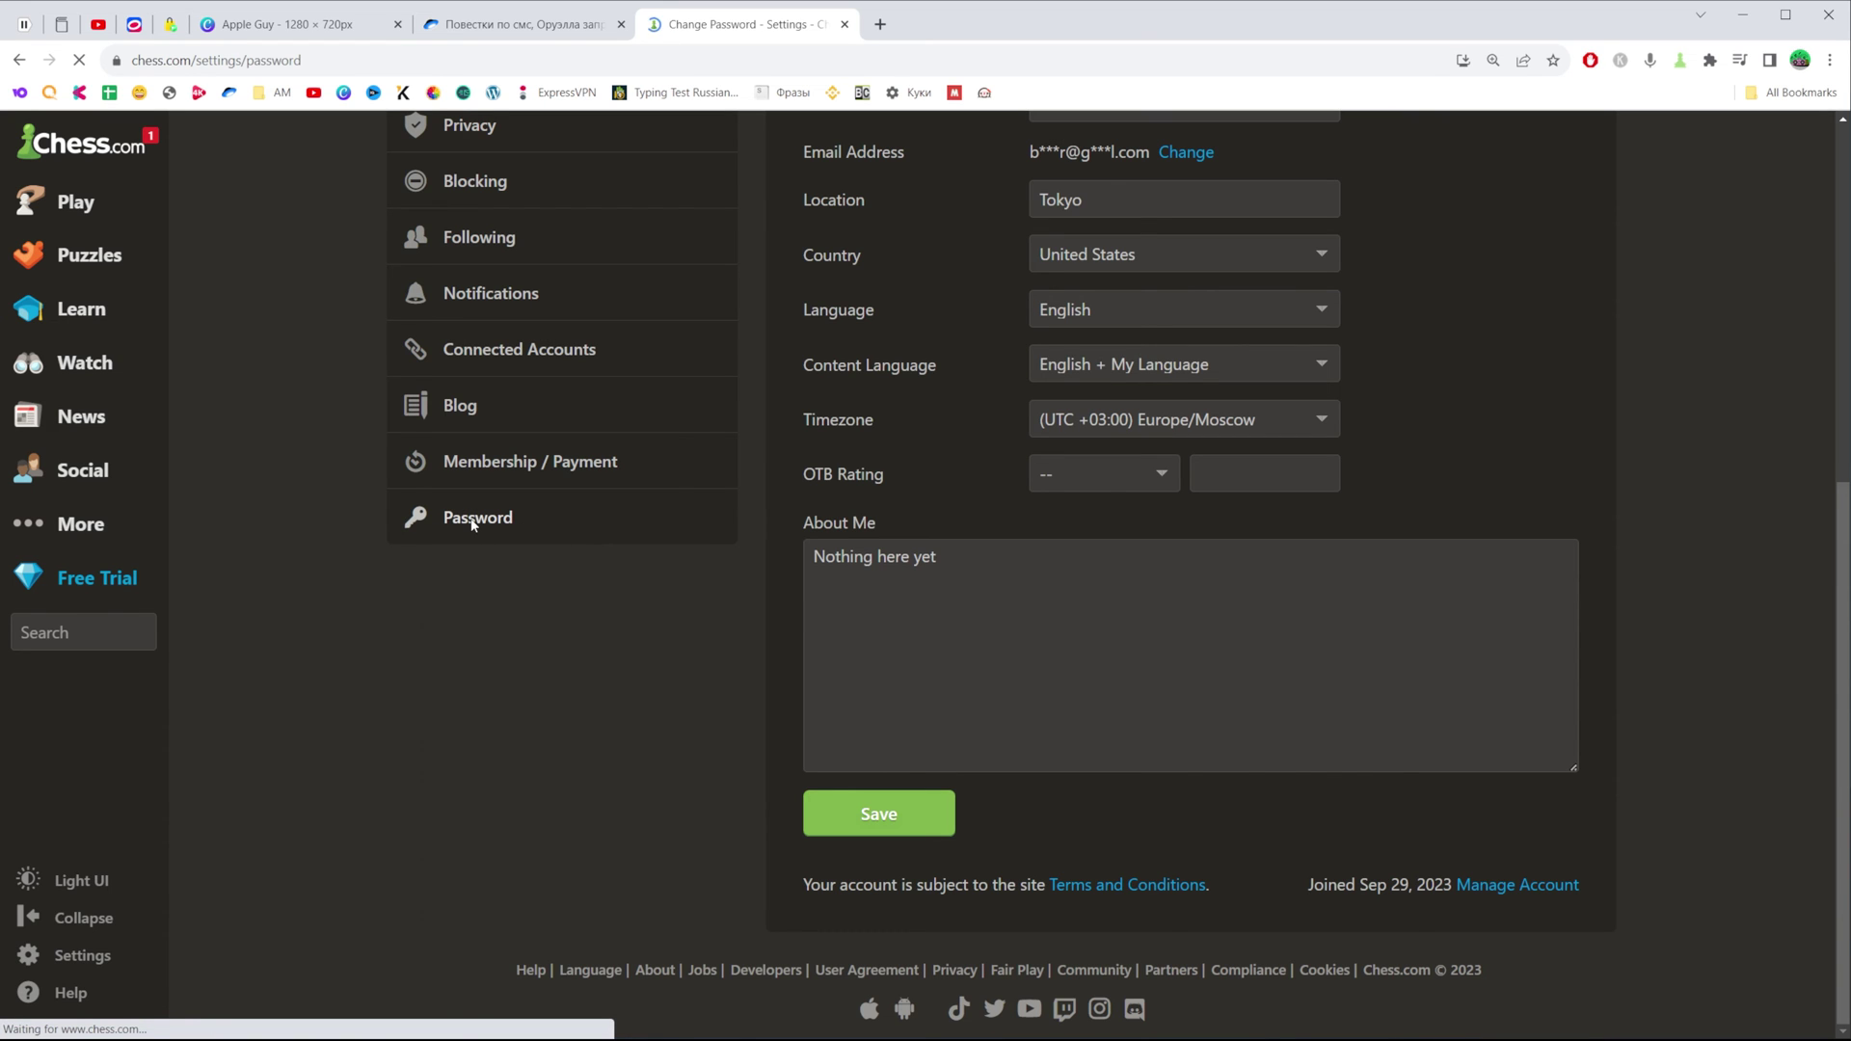
pyautogui.scroll(-1, 980, 636)
pyautogui.scroll(-2, 979, 635)
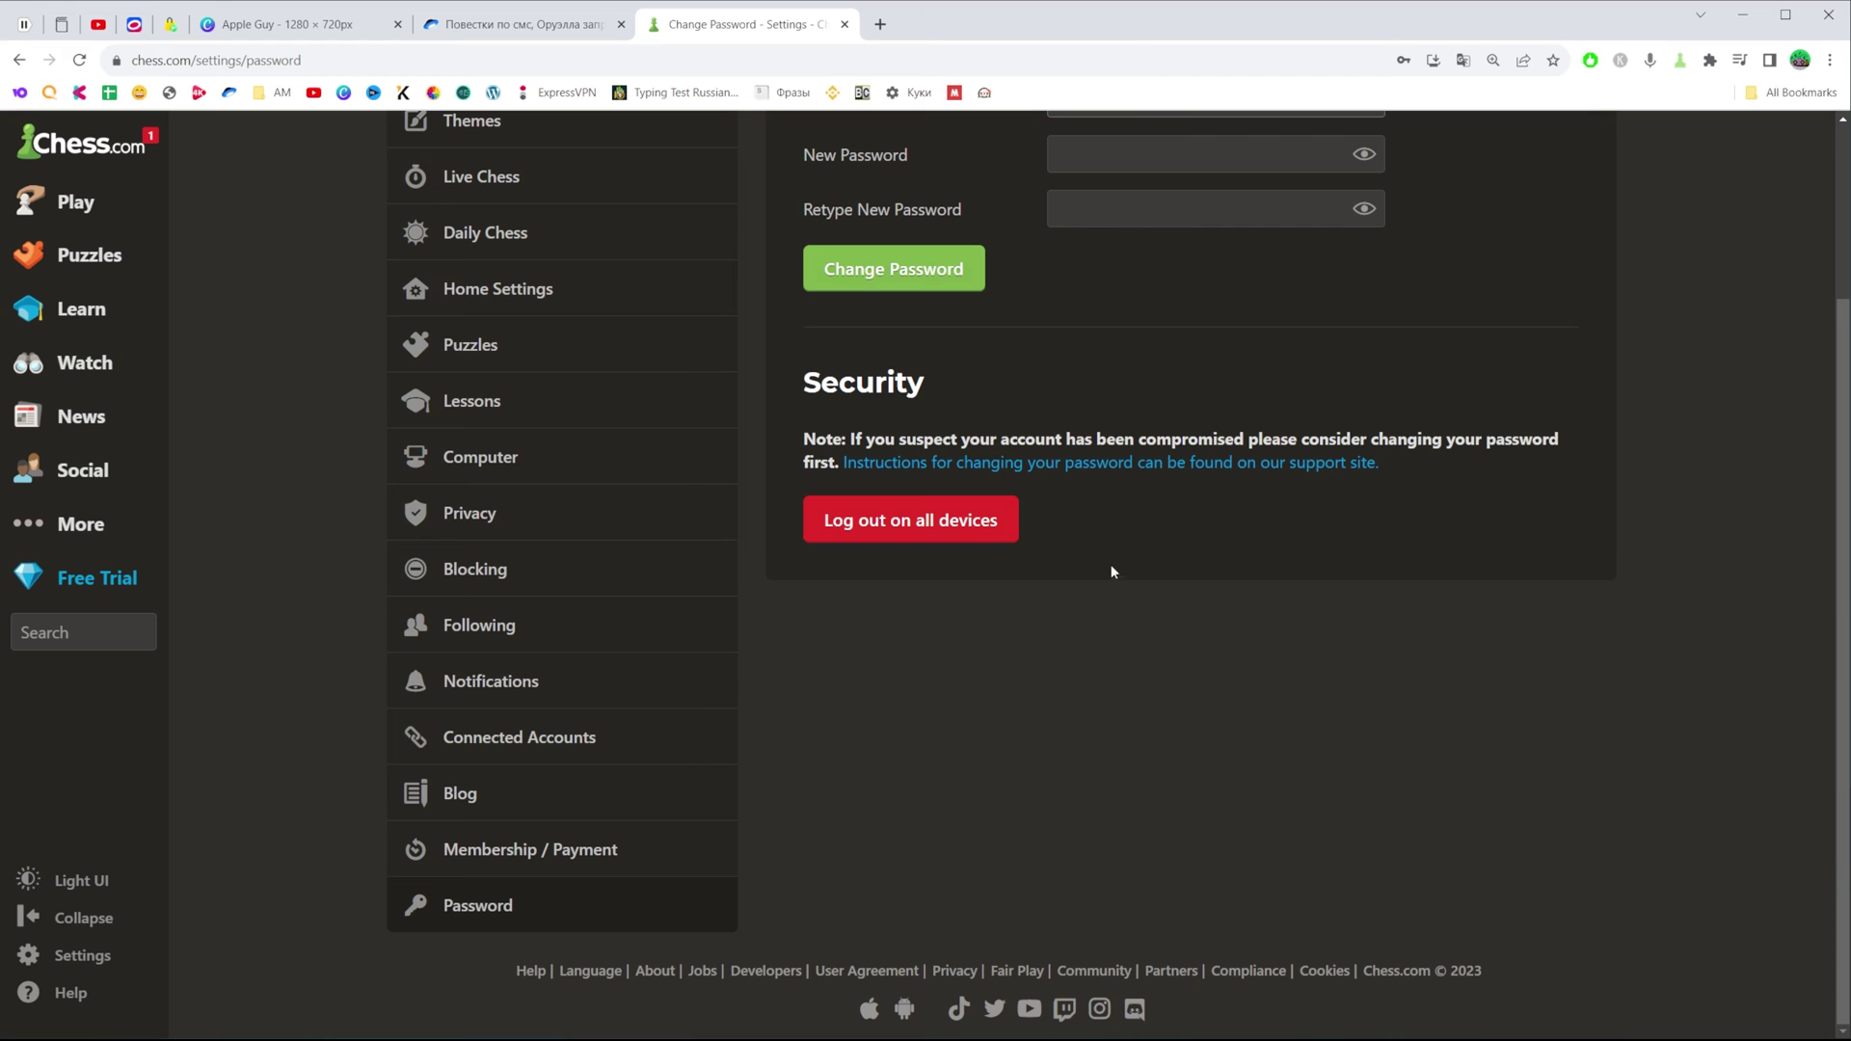
pyautogui.click(955, 528)
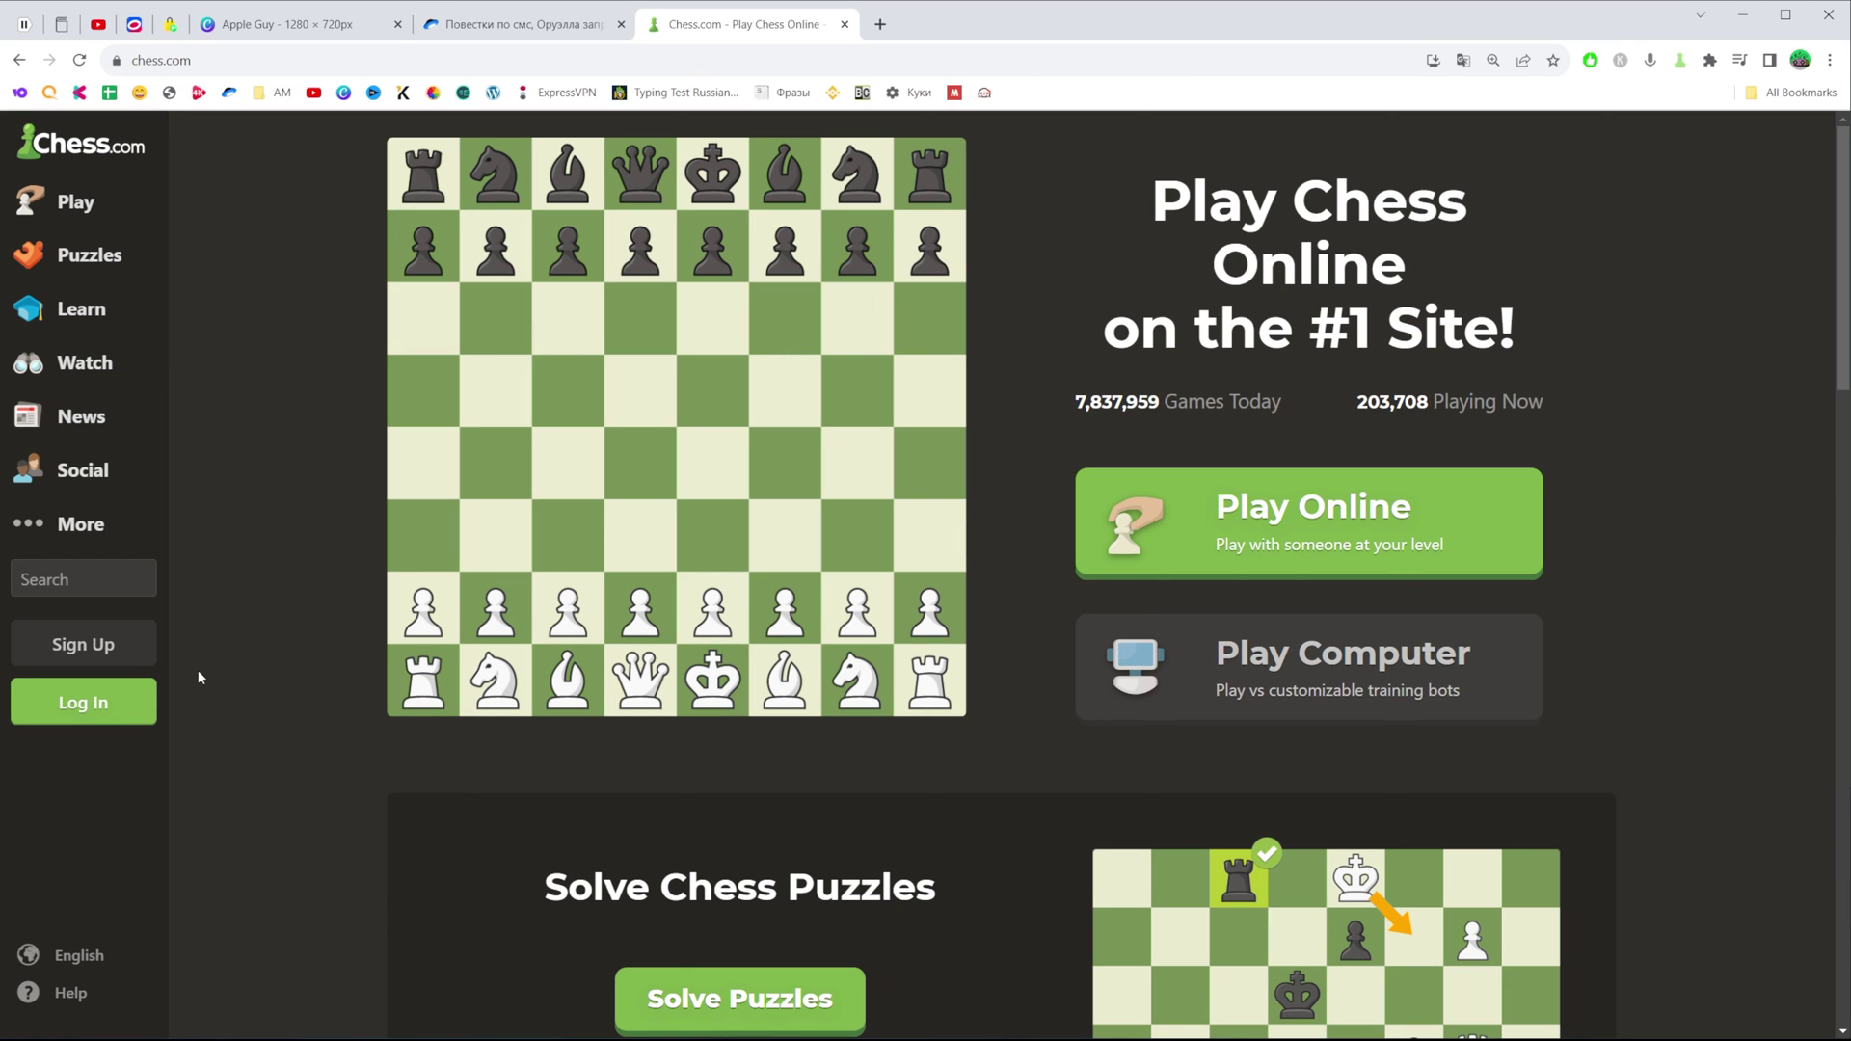
# Step: Log back in to Chess.com with the saved username and password
pyautogui.click(96, 713)
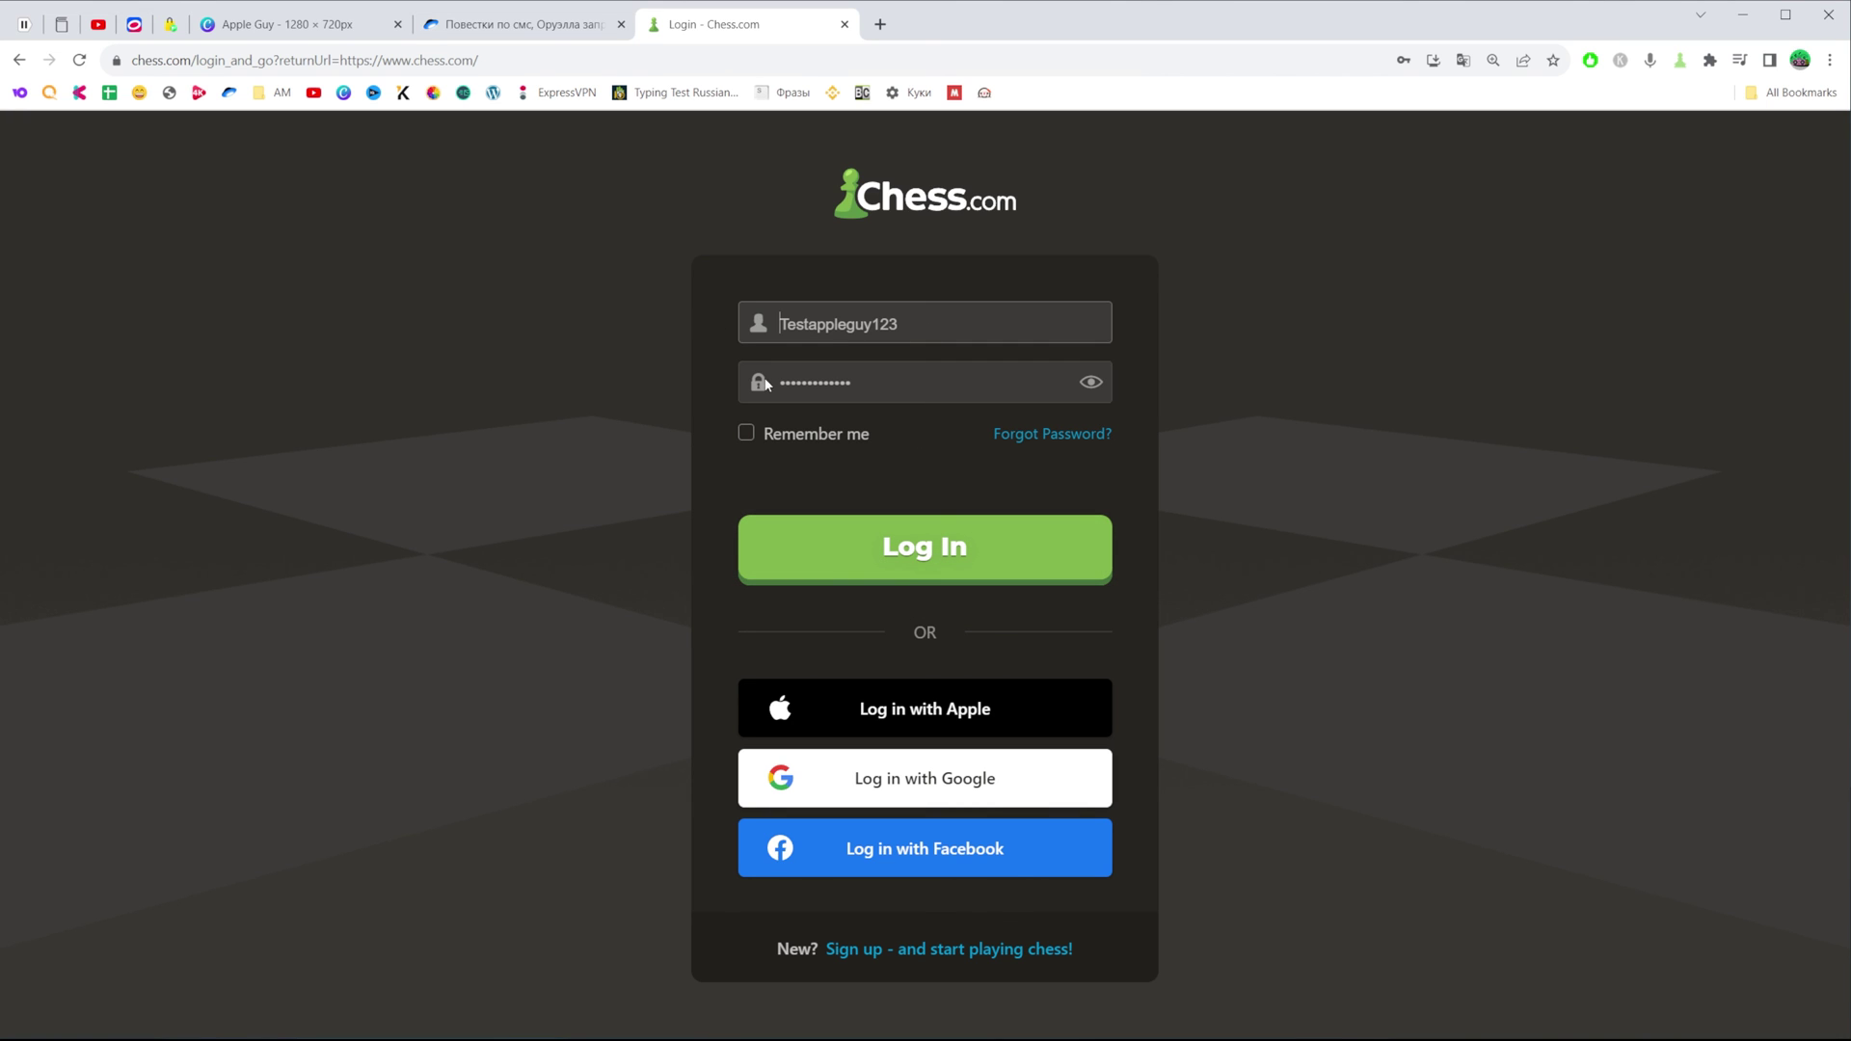
pyautogui.click(902, 557)
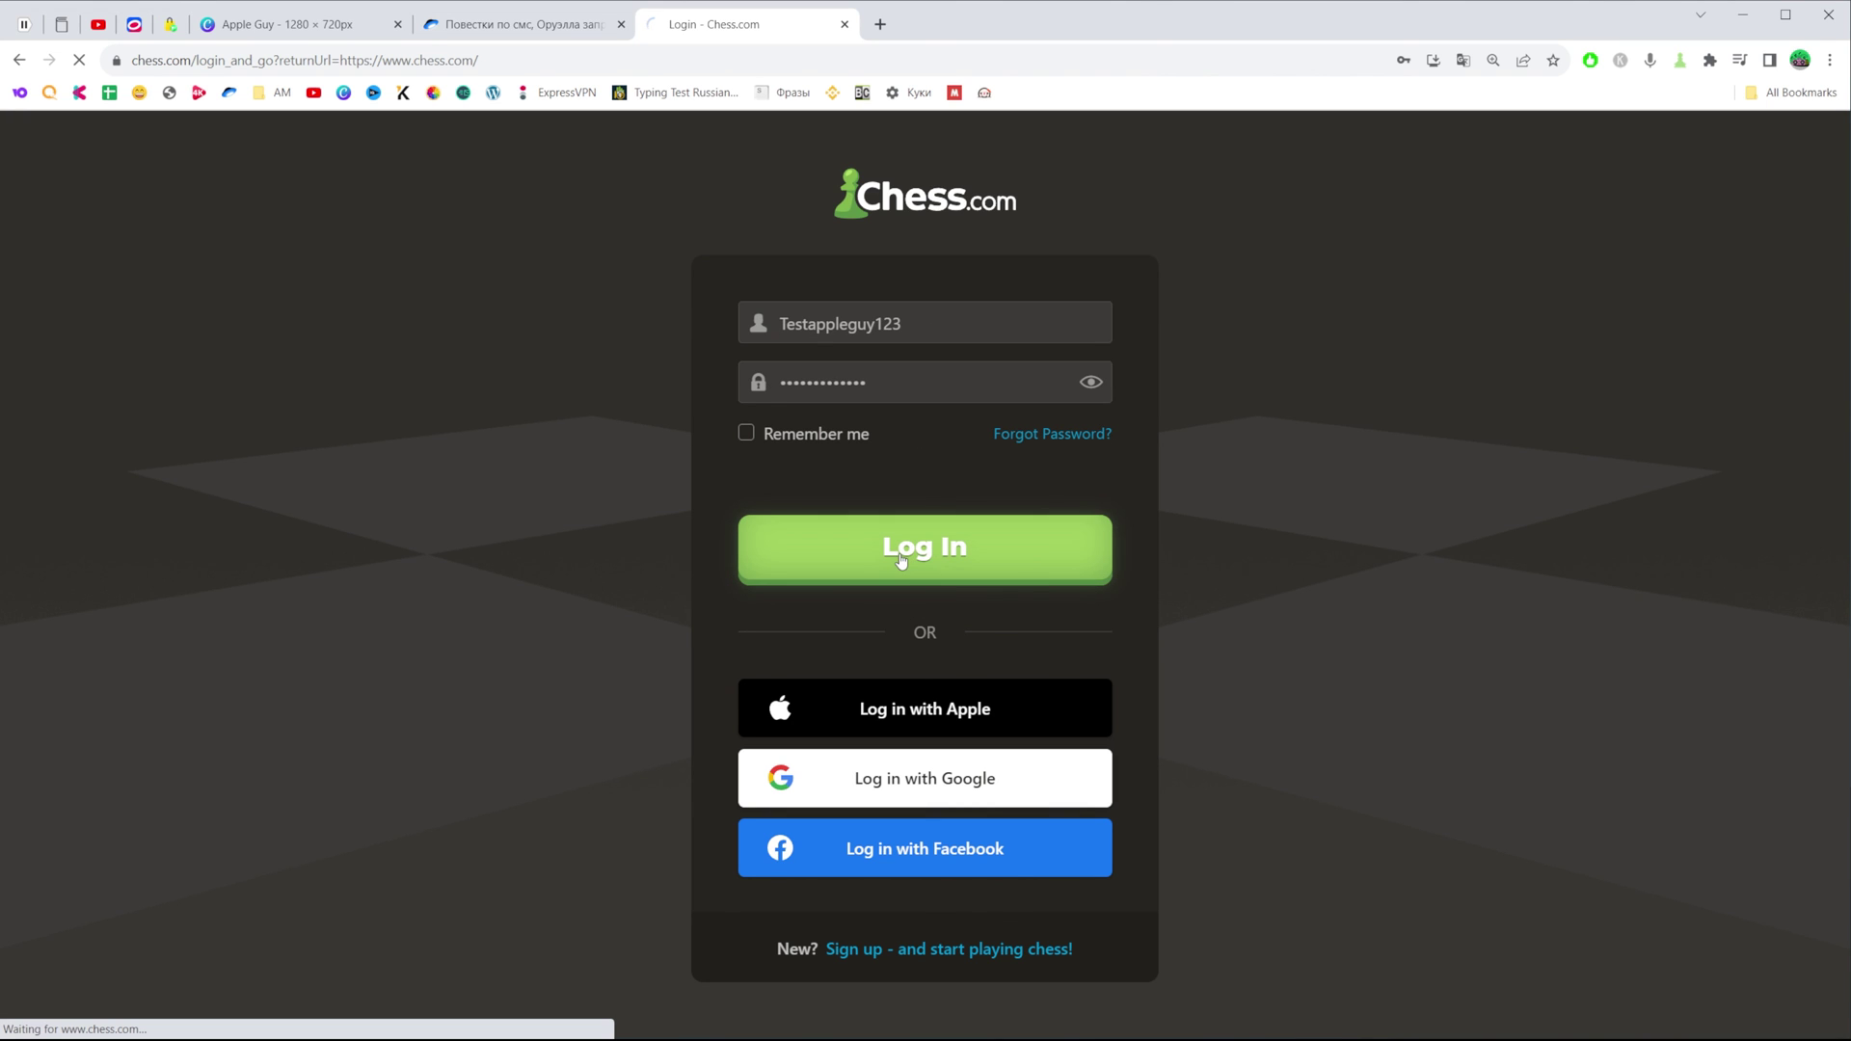